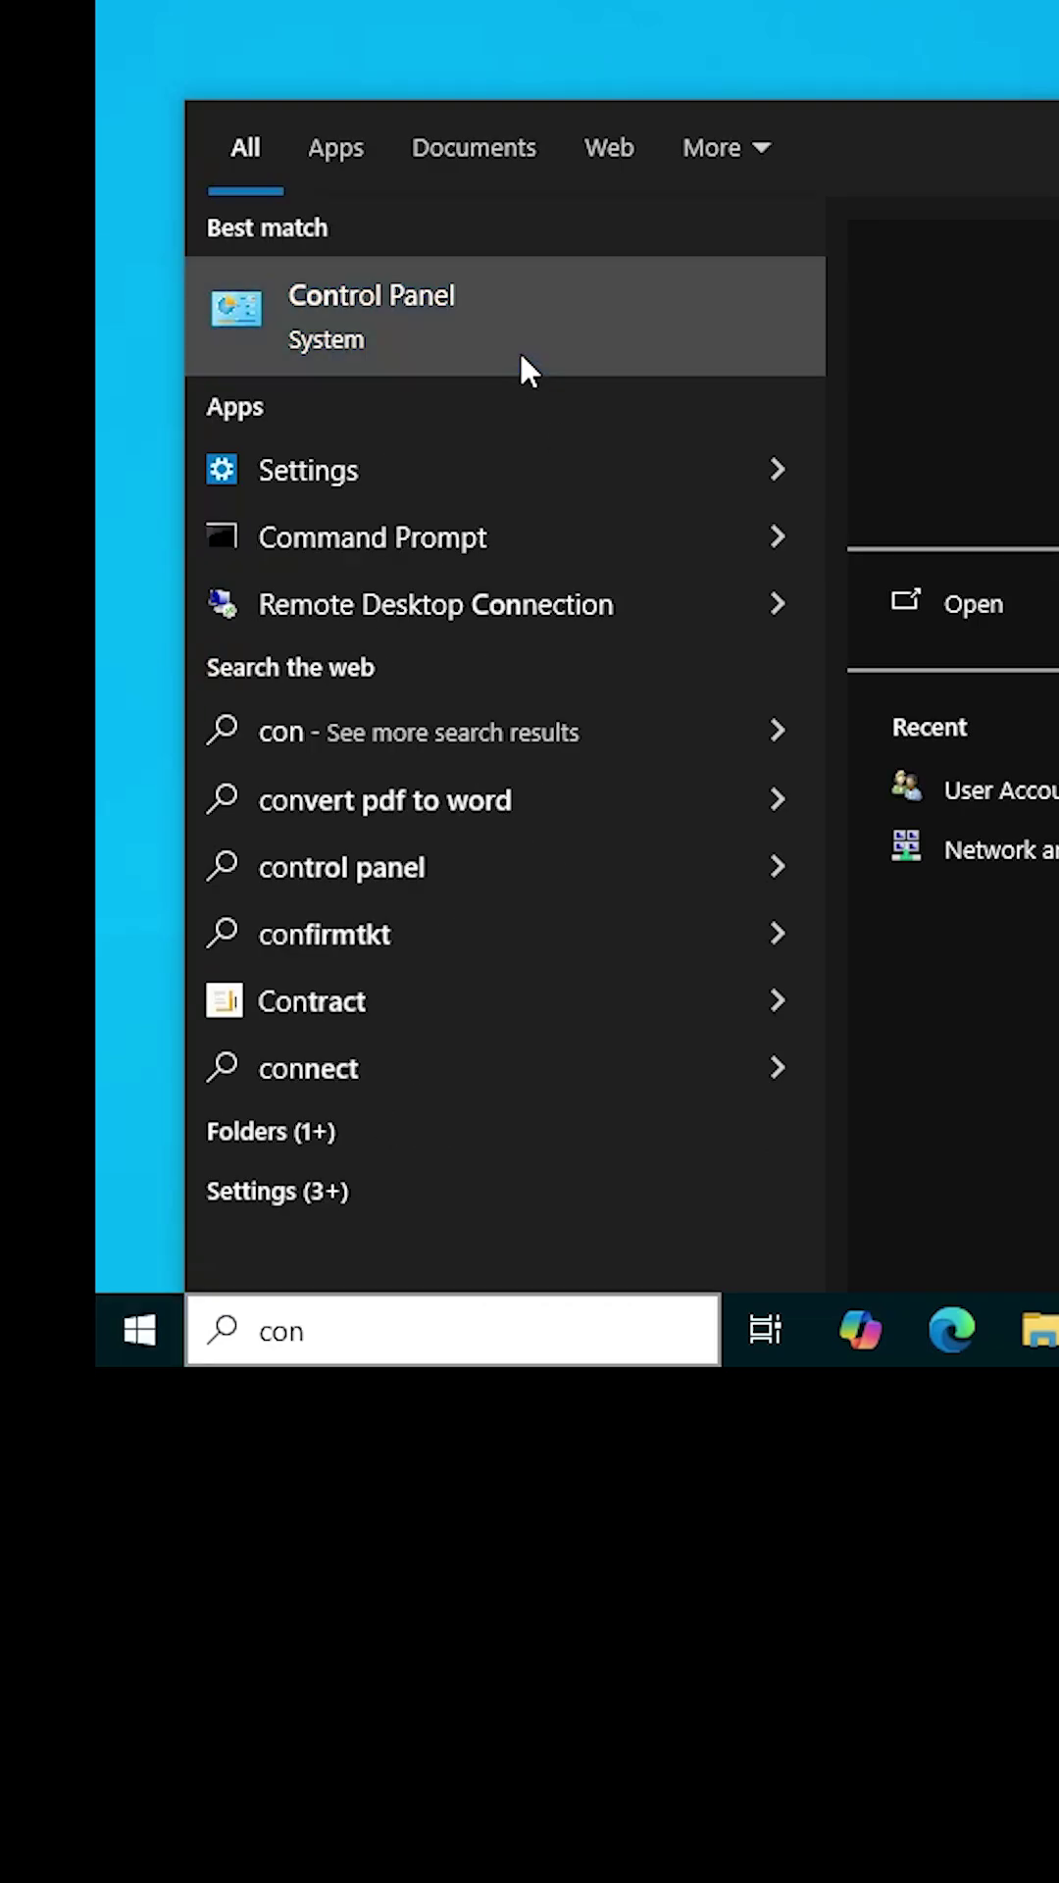
Open Control Panel, switch View by to Large icons, and go to User Accounts
left_click(520, 352)
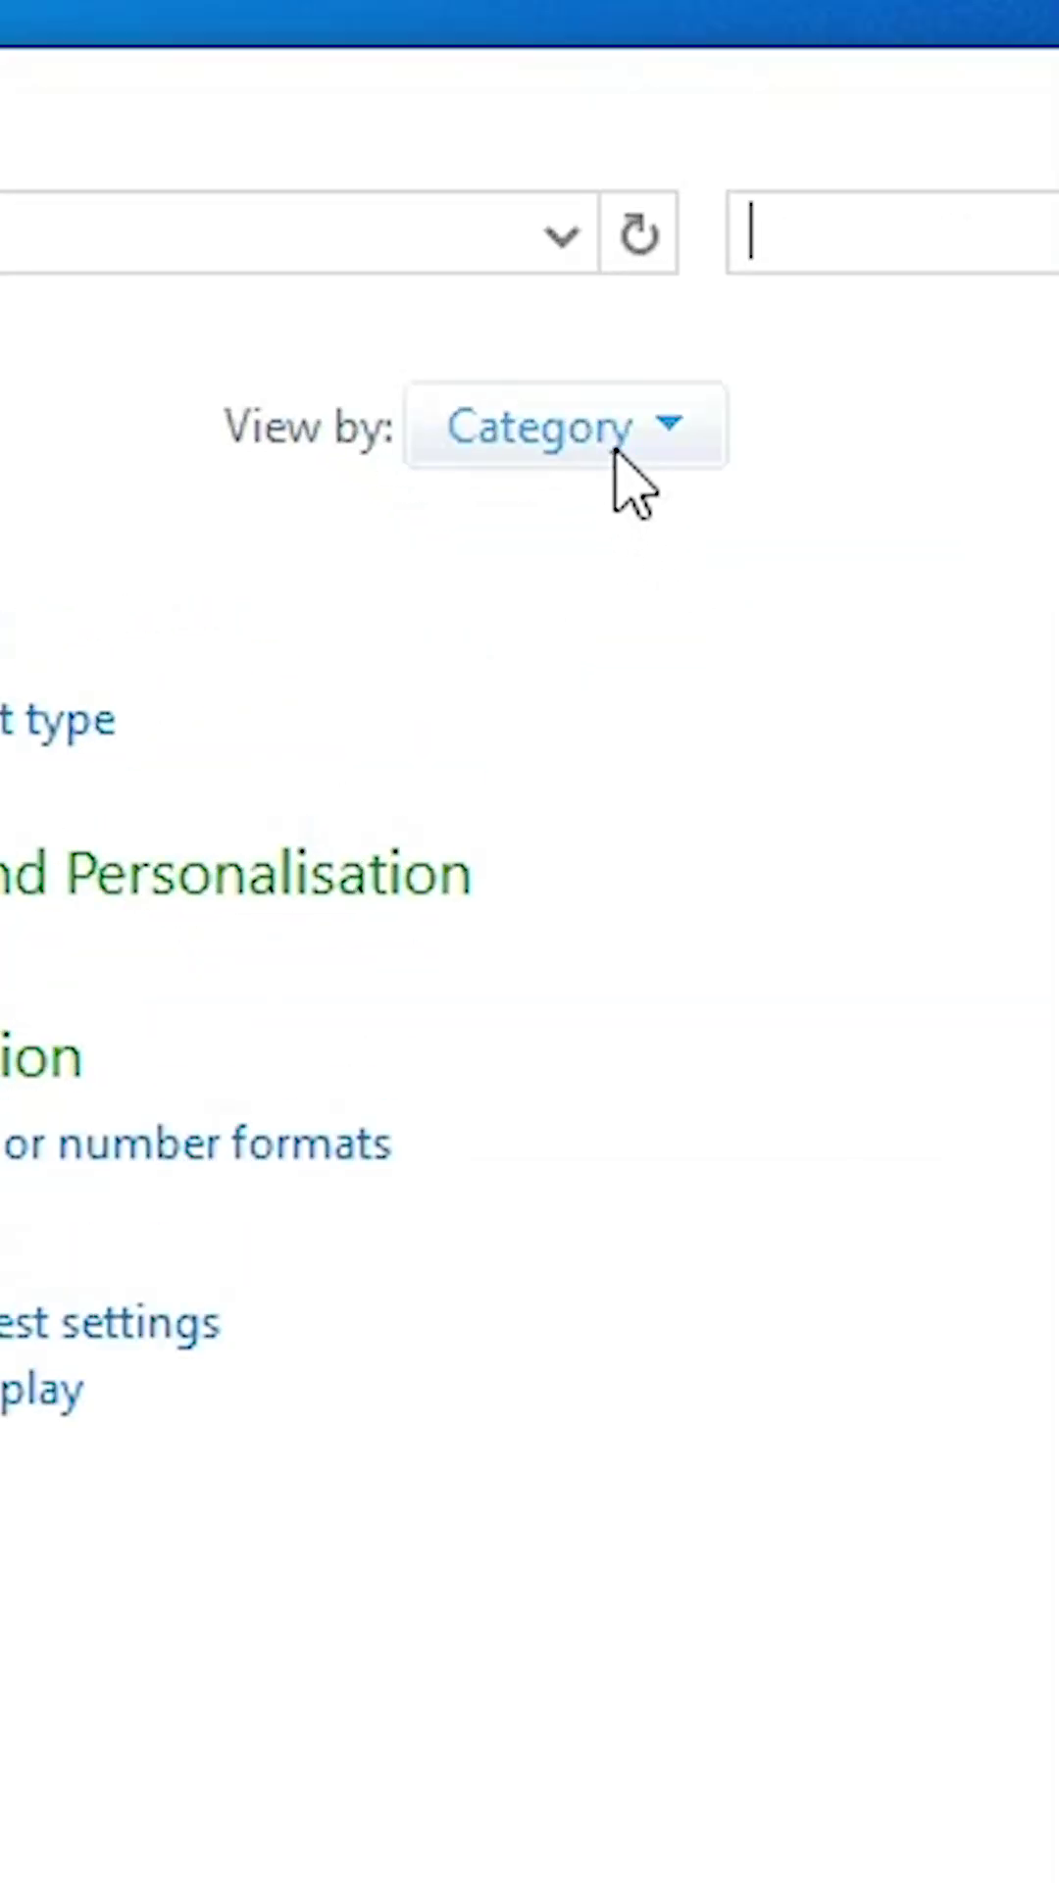
left_click(617, 446)
left_click(659, 636)
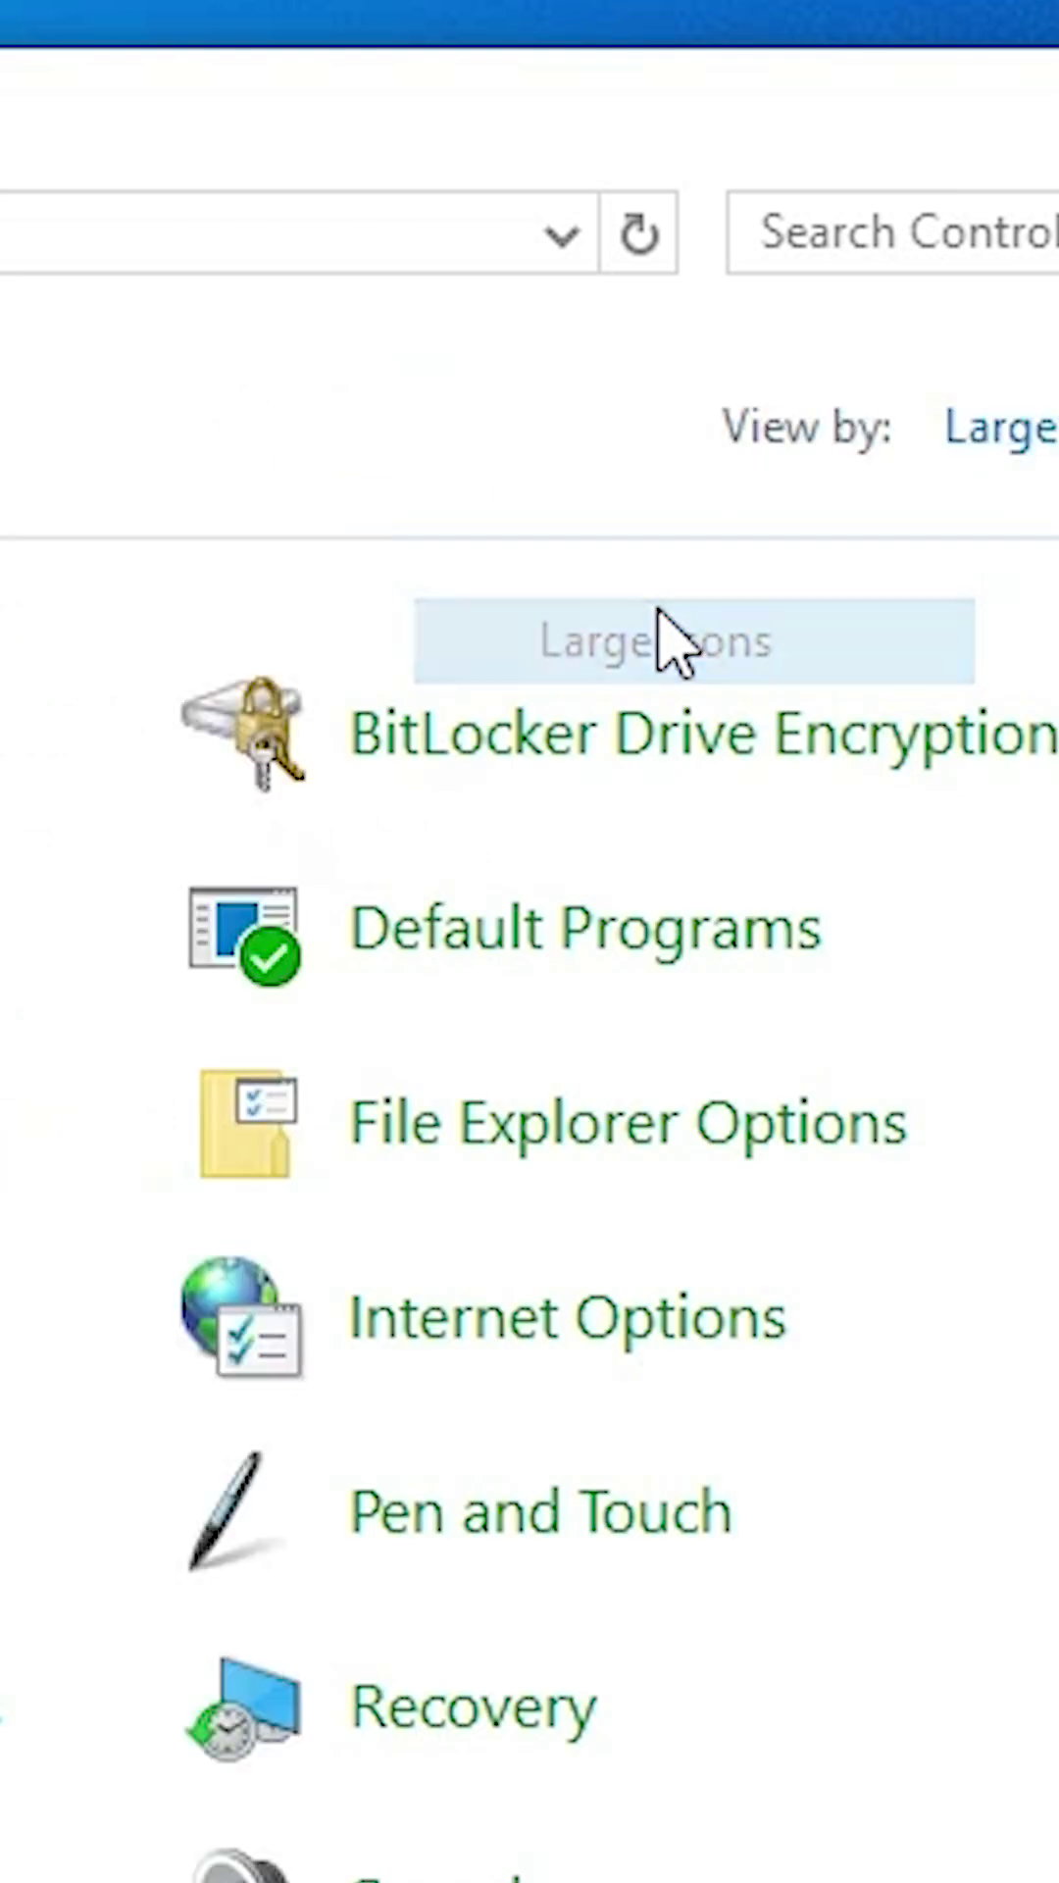
scroll(403, 942, "down", 1)
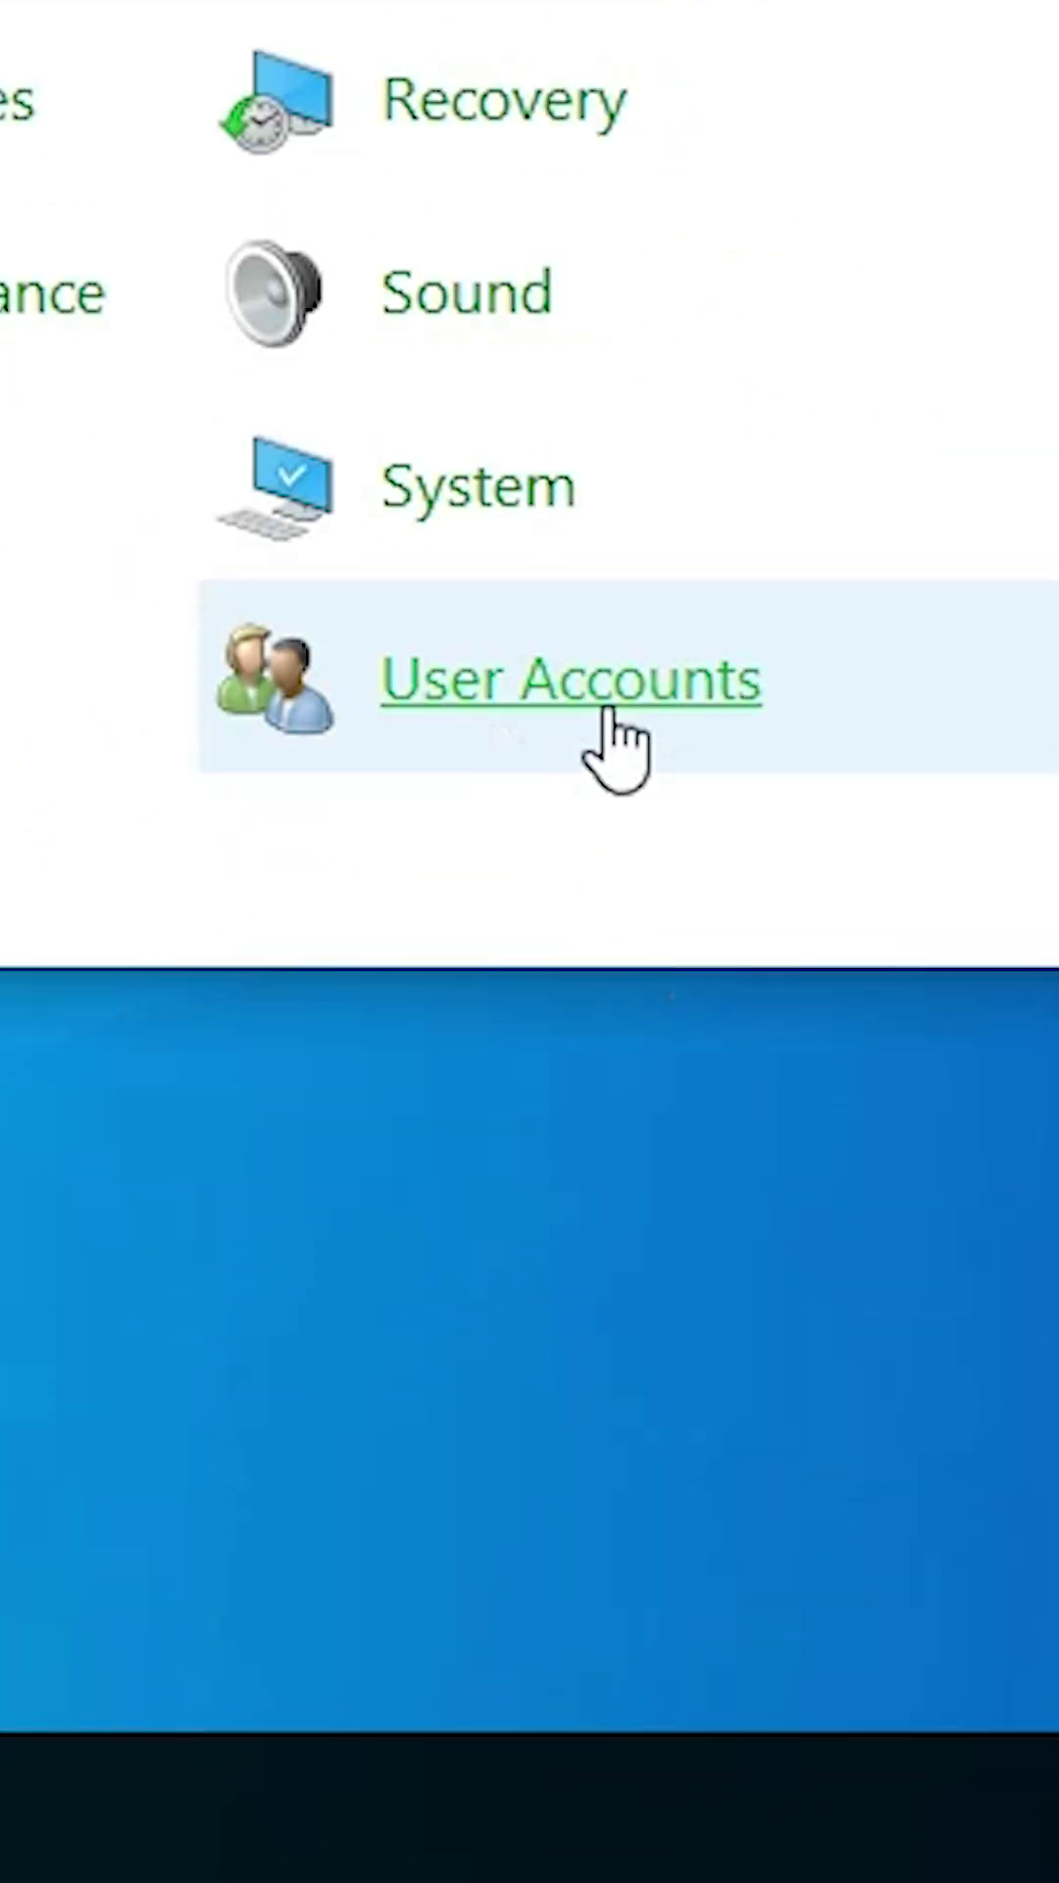
left_click(605, 712)
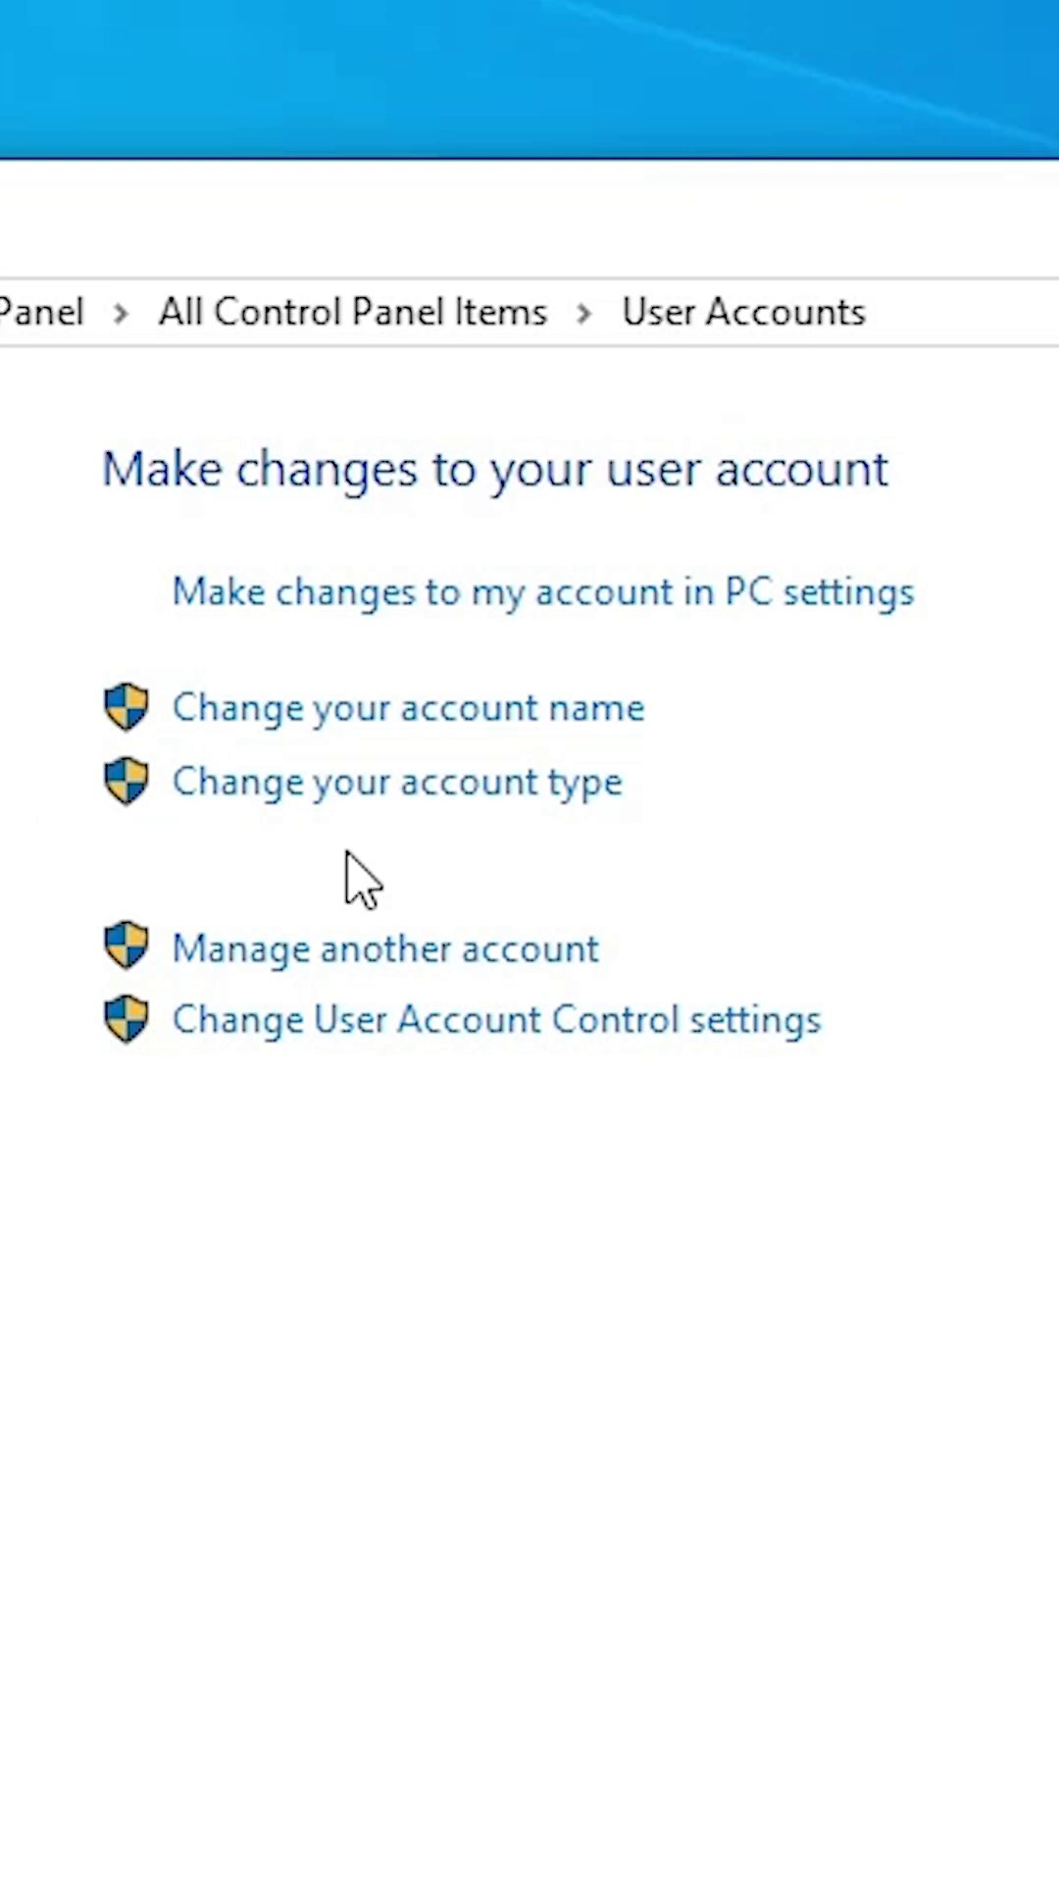
Choose 'Manage another account' and confirm the UAC prompt with the Administrator password
left_click(493, 953)
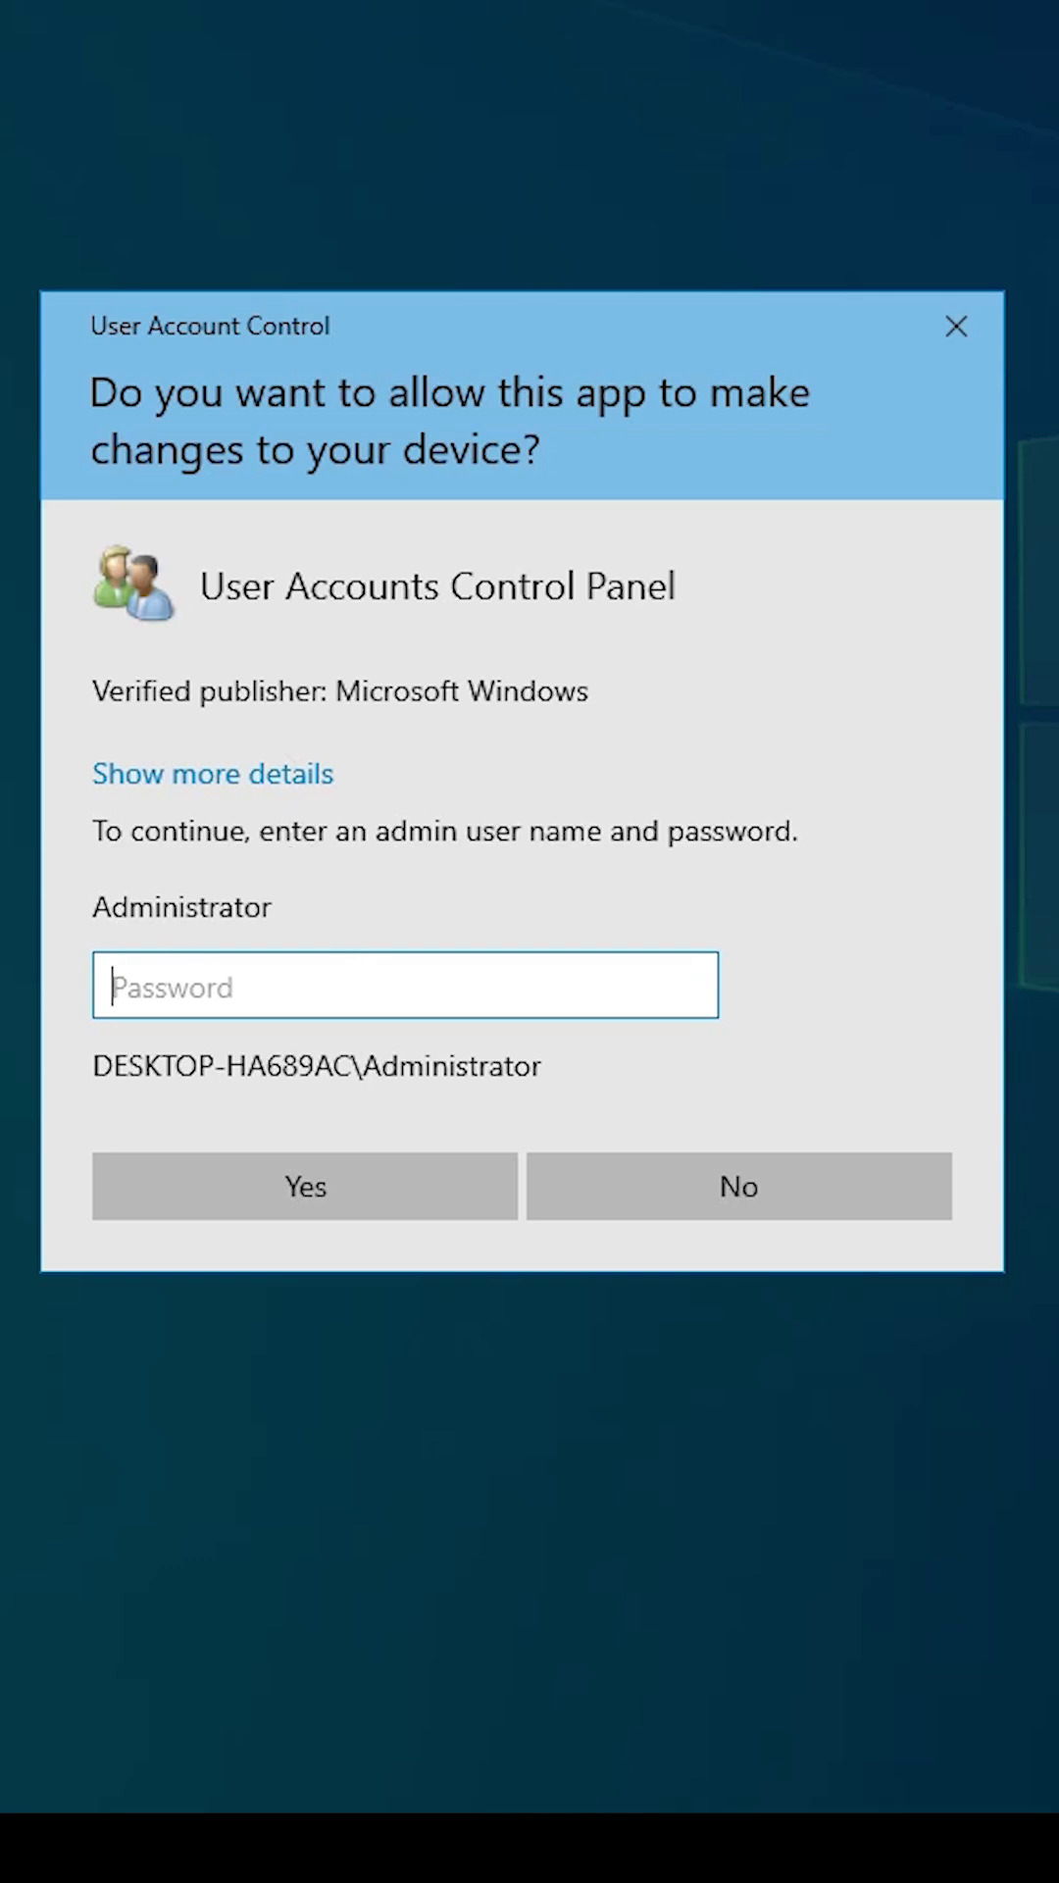
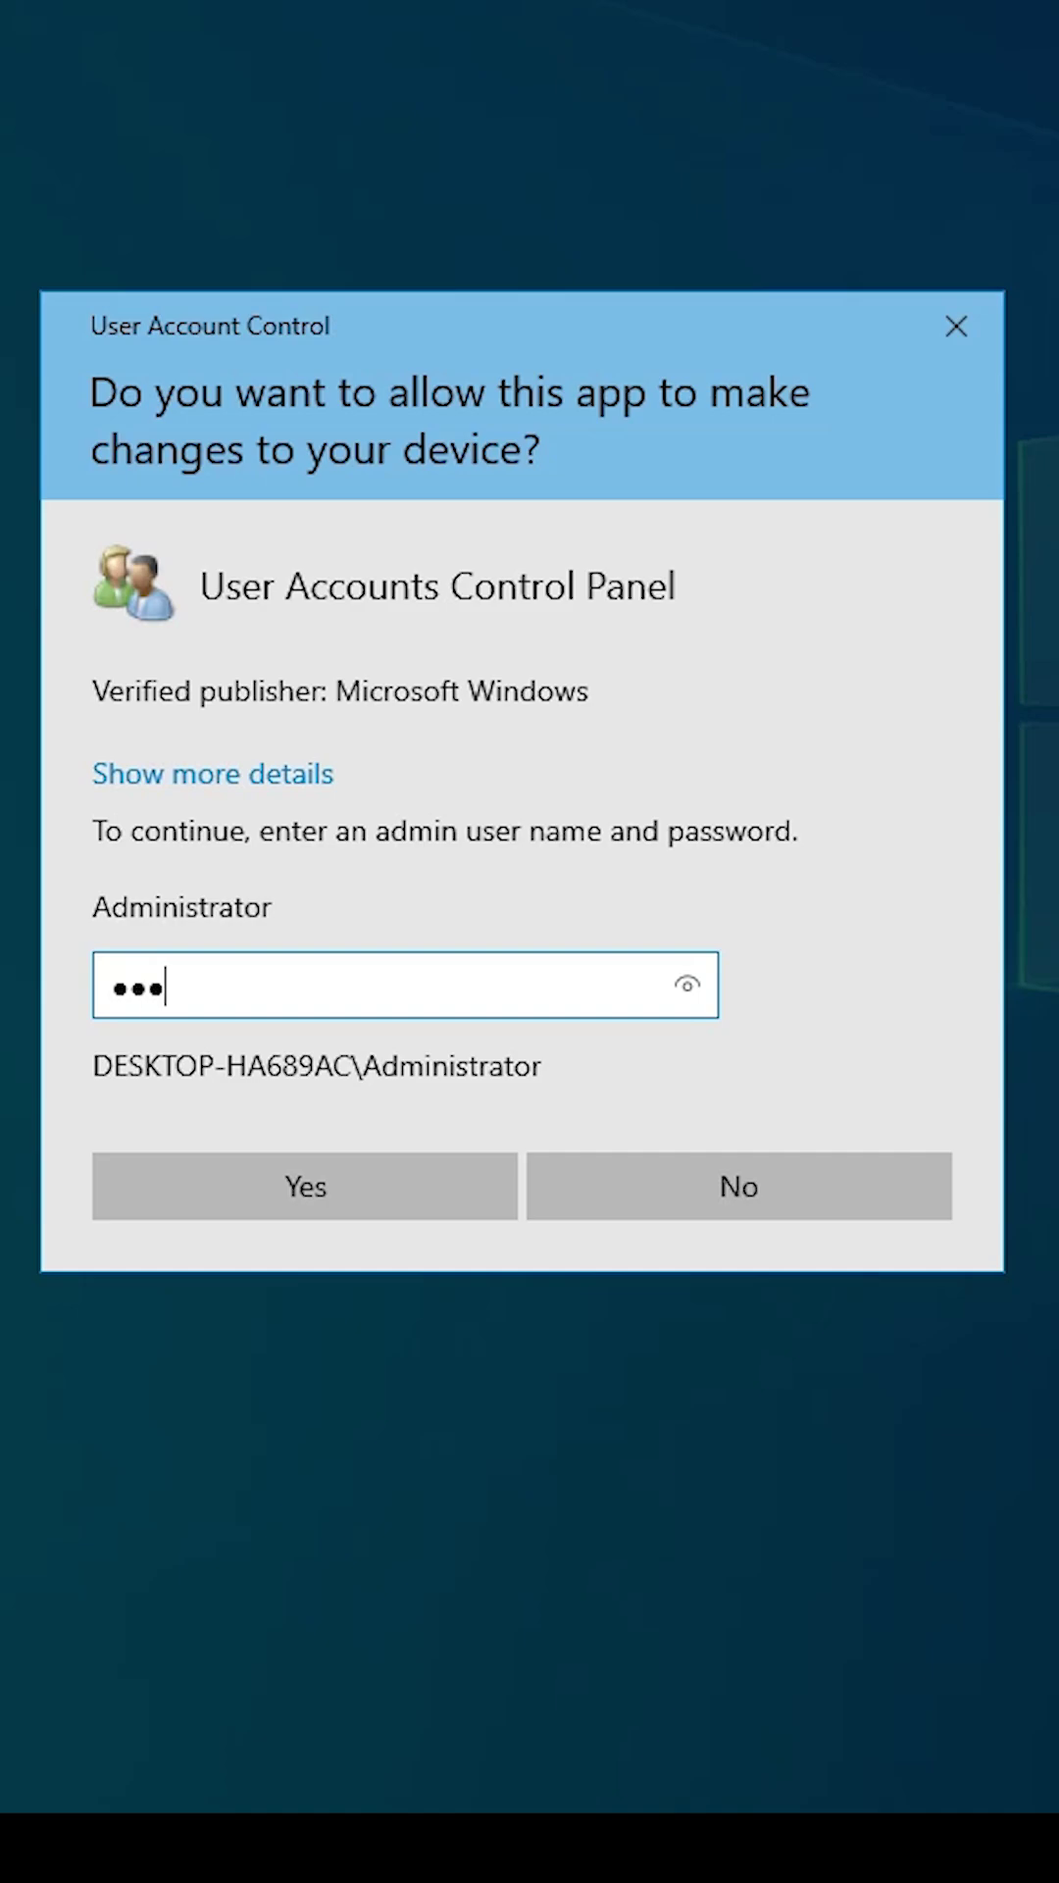
key("Return")
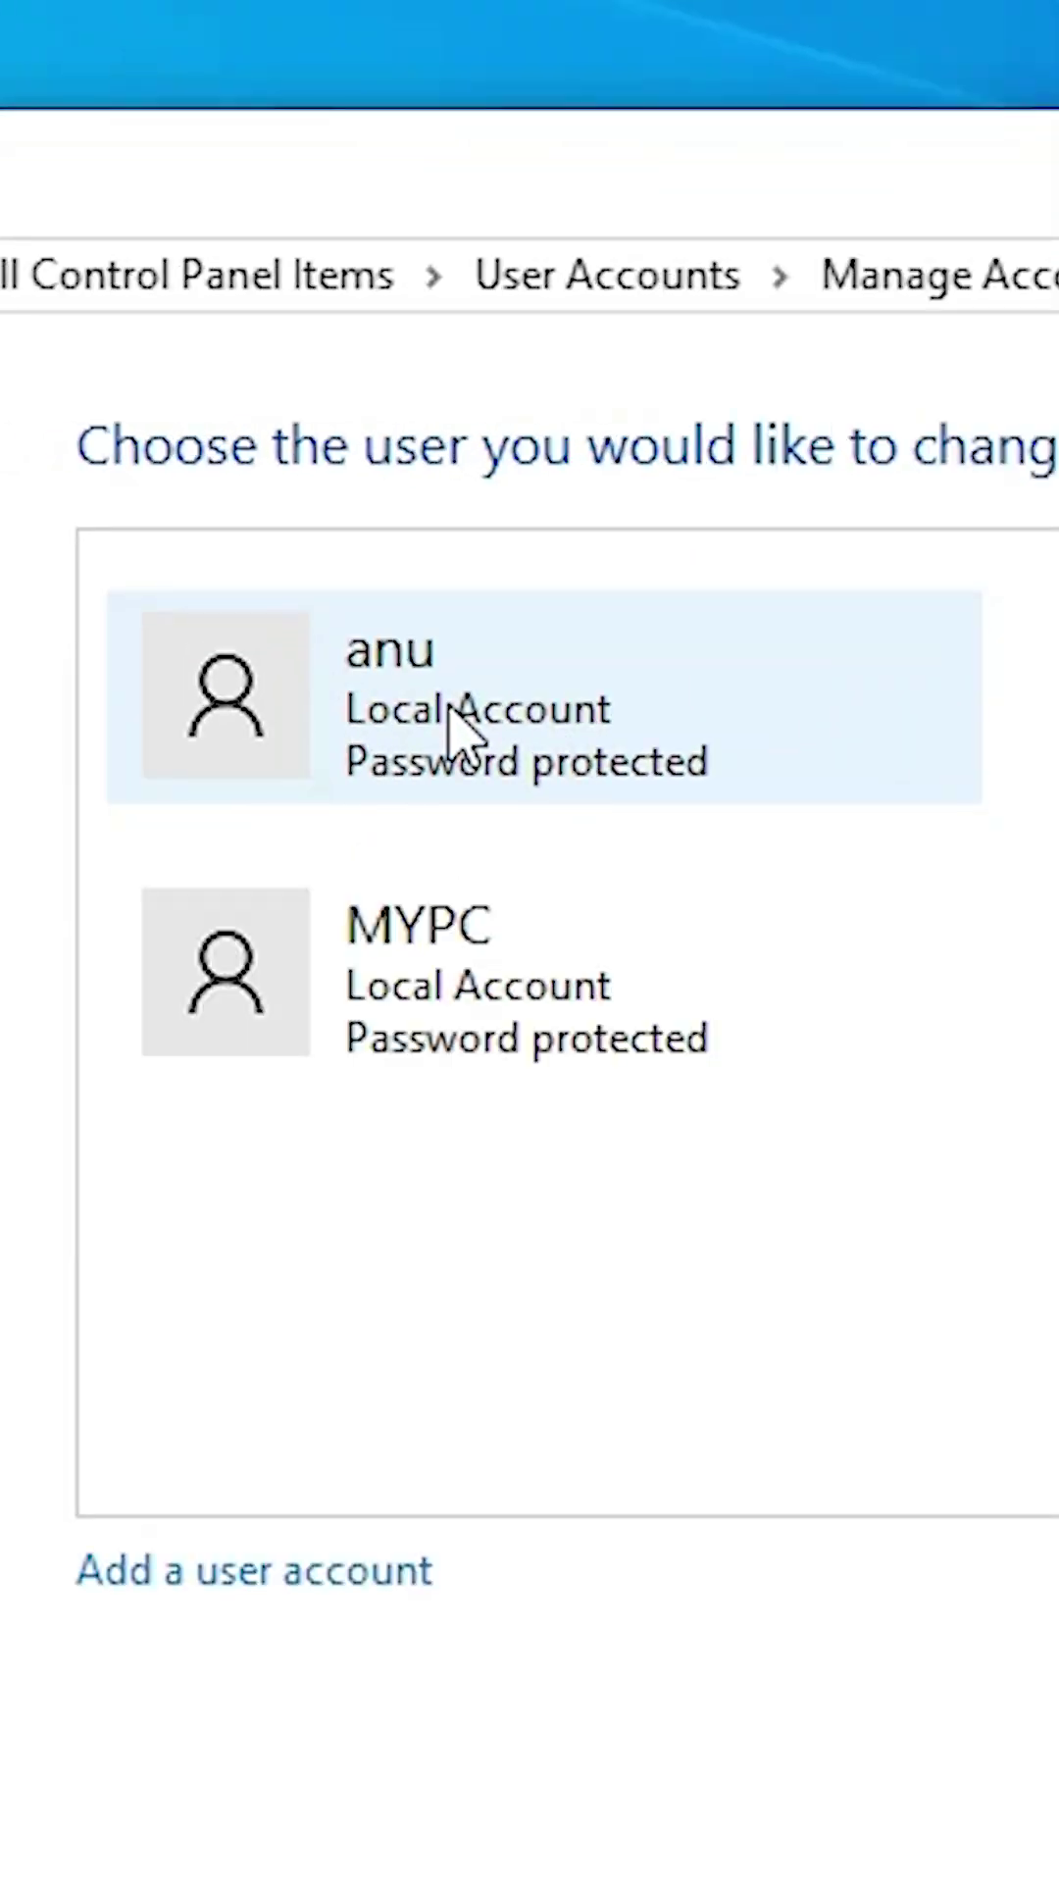
Open the anu account and change its account type to Administrator
left_click(451, 728)
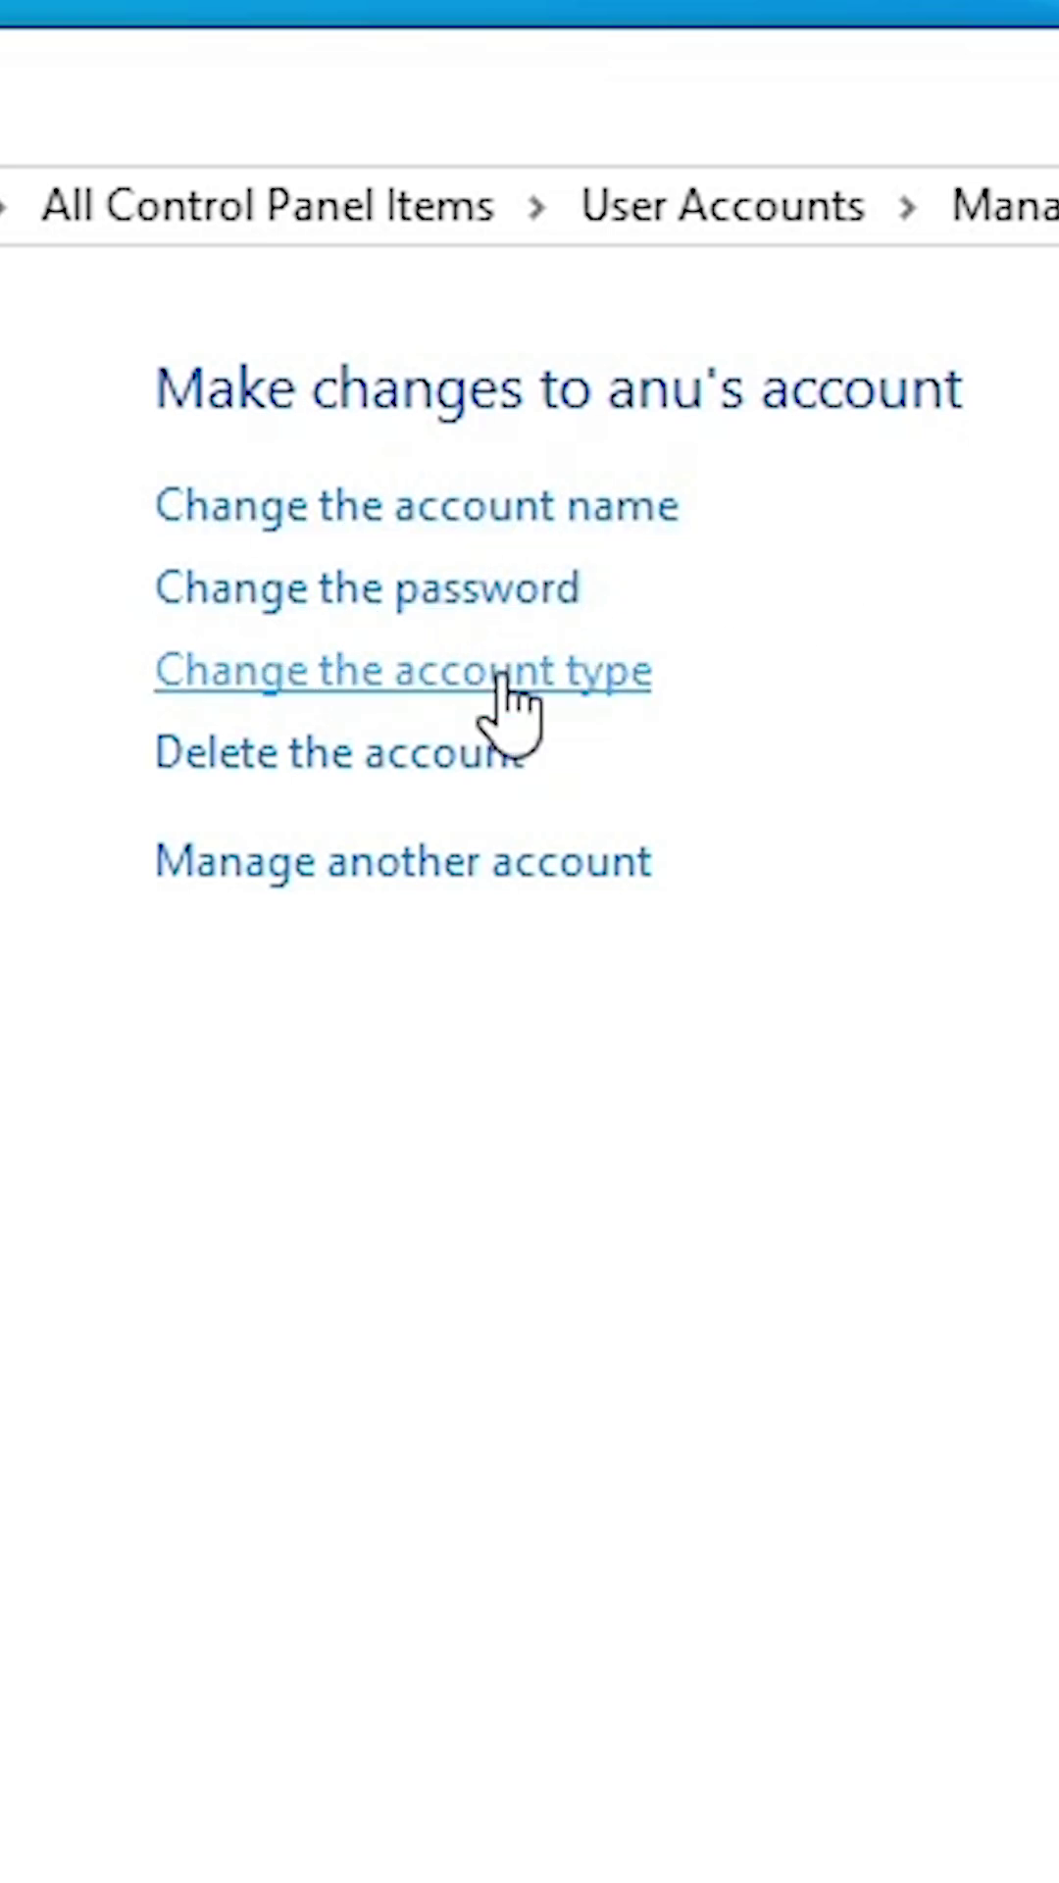
left_click(350, 685)
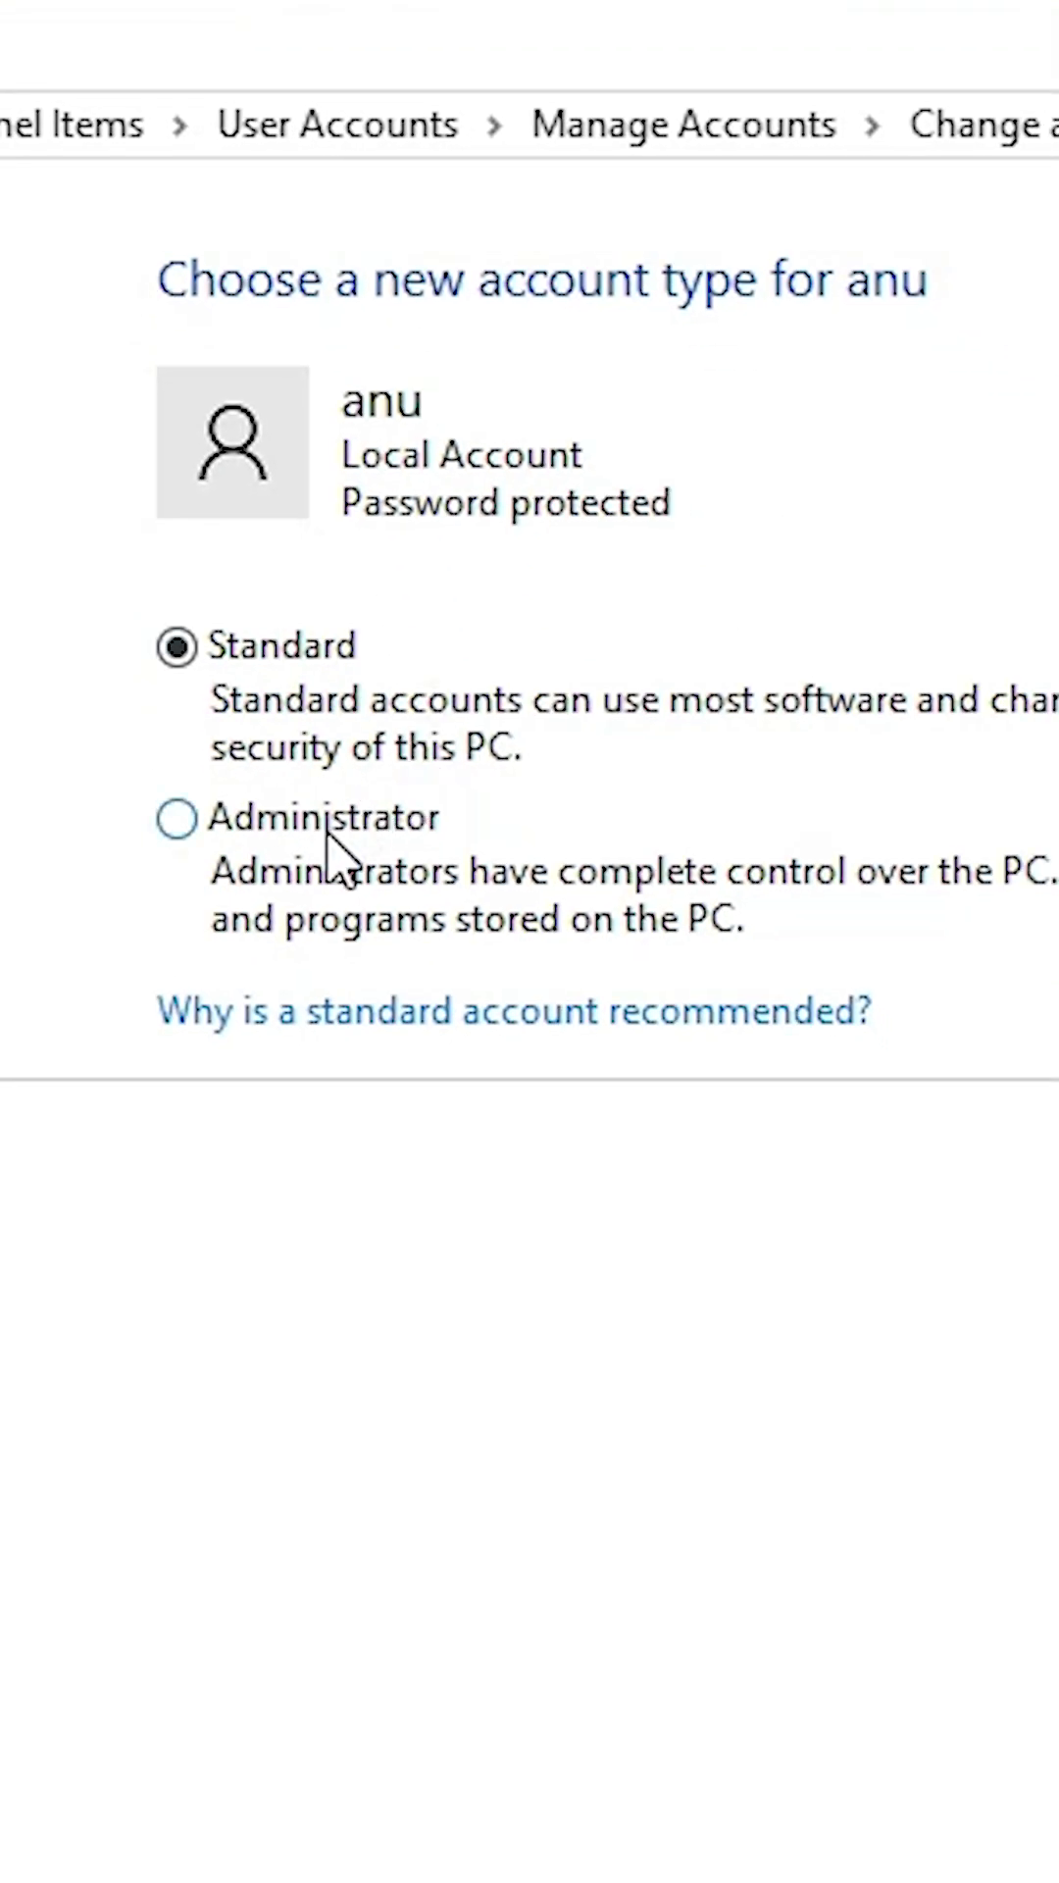
left_click(329, 834)
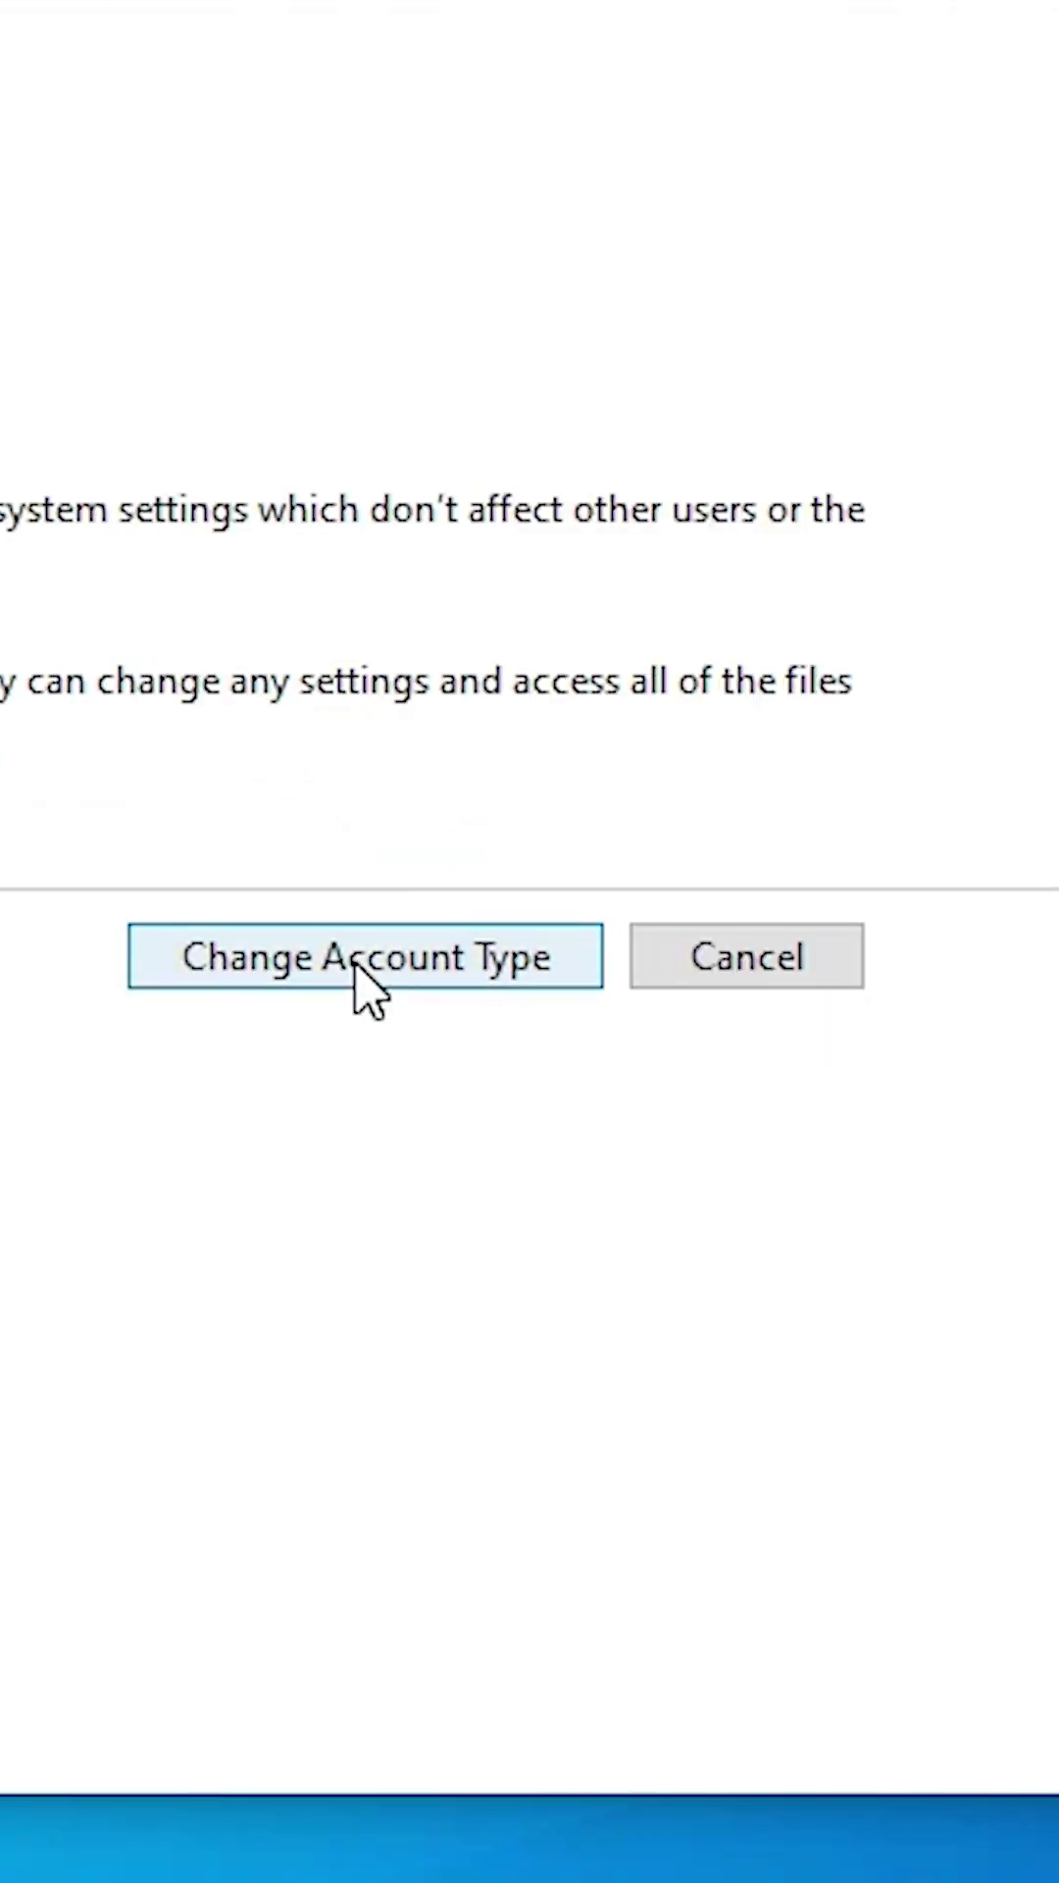
left_click(355, 960)
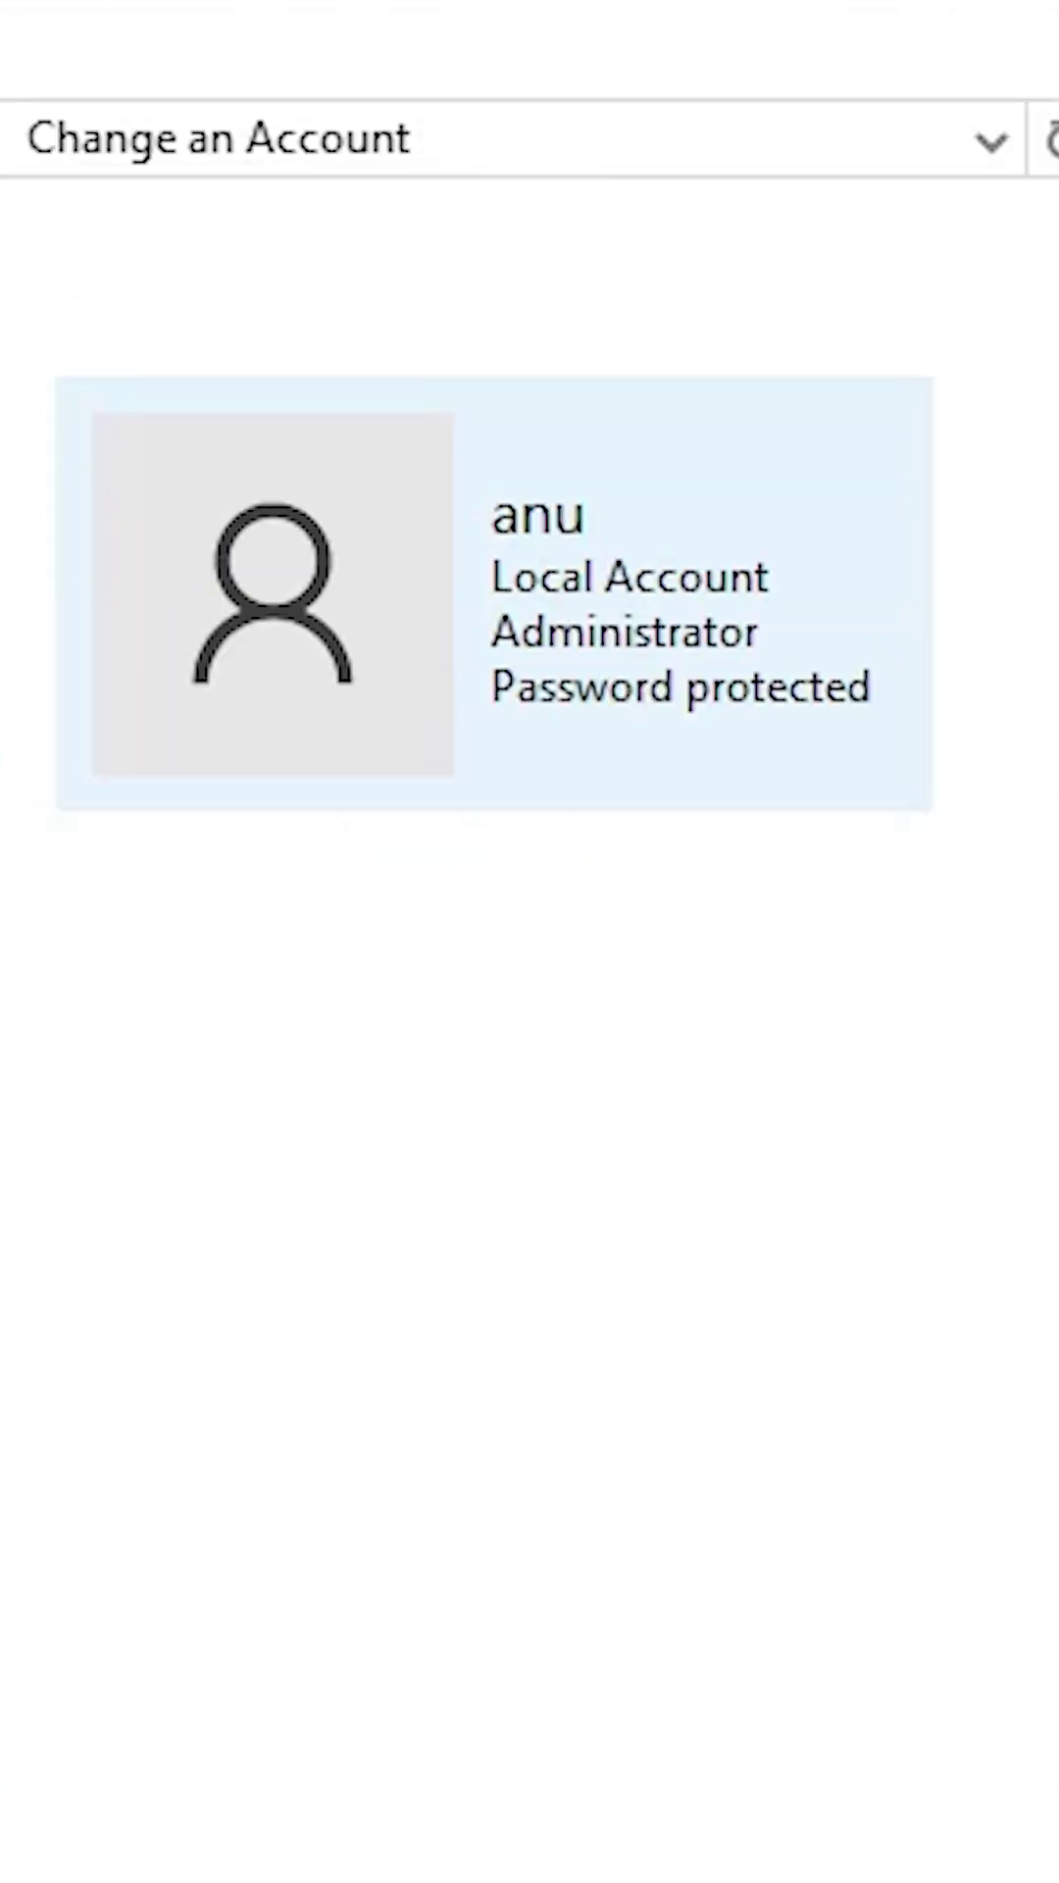